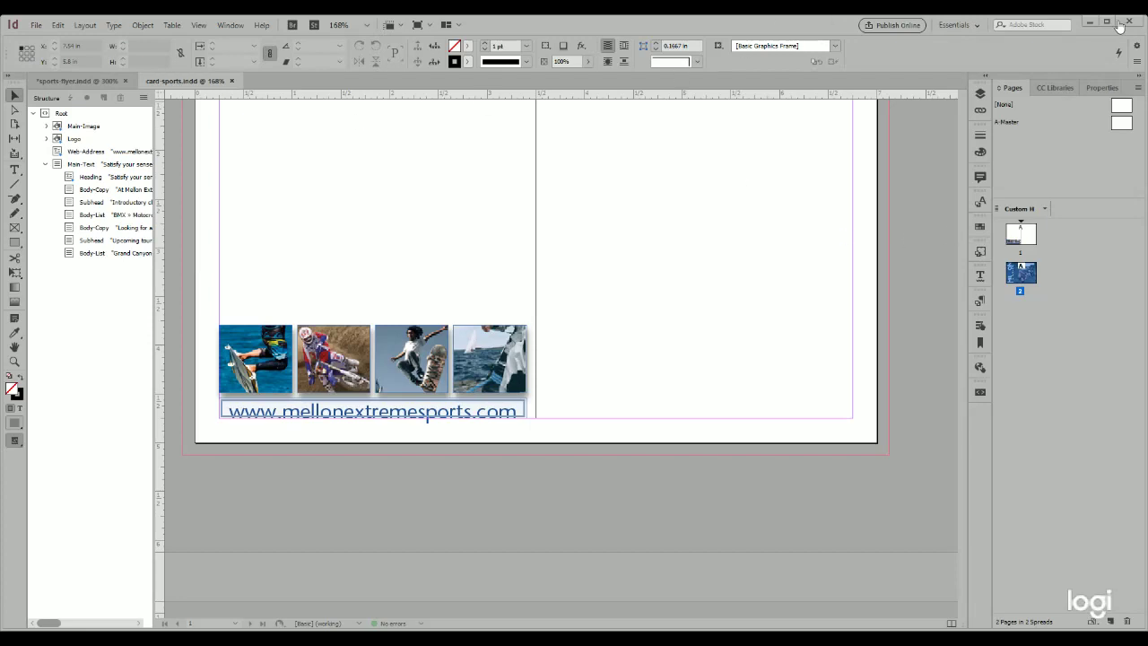
{"action": "left_click", "coordinate": [71, 82]}
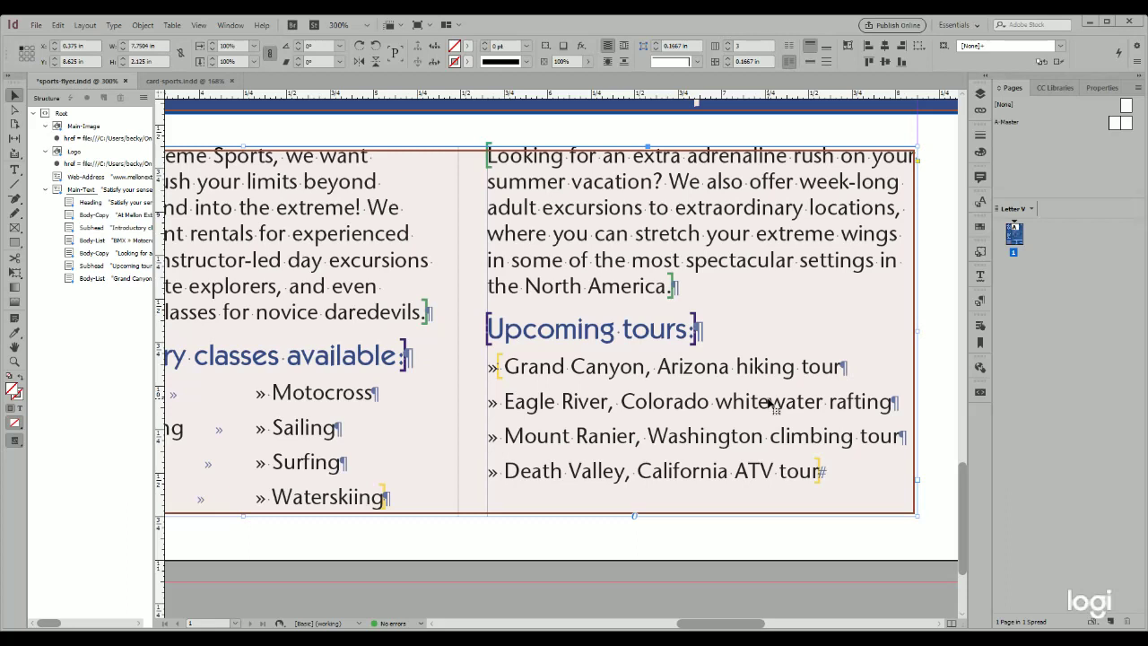
{"action": "left_click", "coordinate": [15, 169]}
{"action": "scroll", "coordinate": [898, 476], "scroll_direction": "up", "scroll_amount": 3}
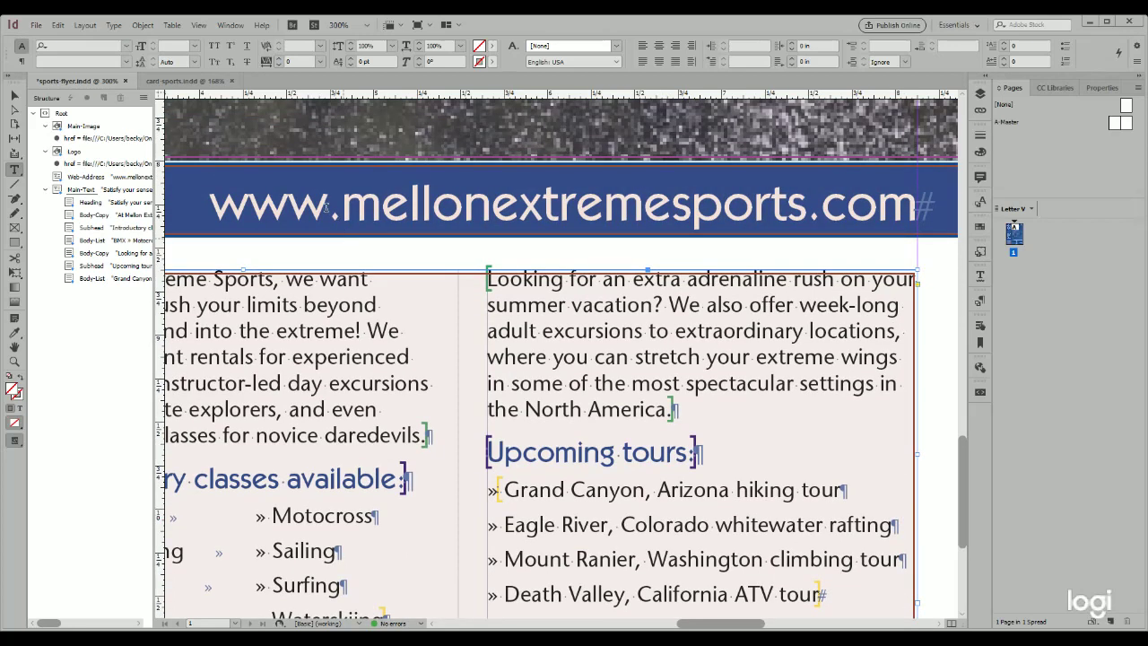
{"action": "left_click", "coordinate": [806, 208]}
{"action": "left_click_drag", "start_coordinate": [806, 208], "coordinate": [679, 209]}
{"action": "key", "text": "BackSpace"}
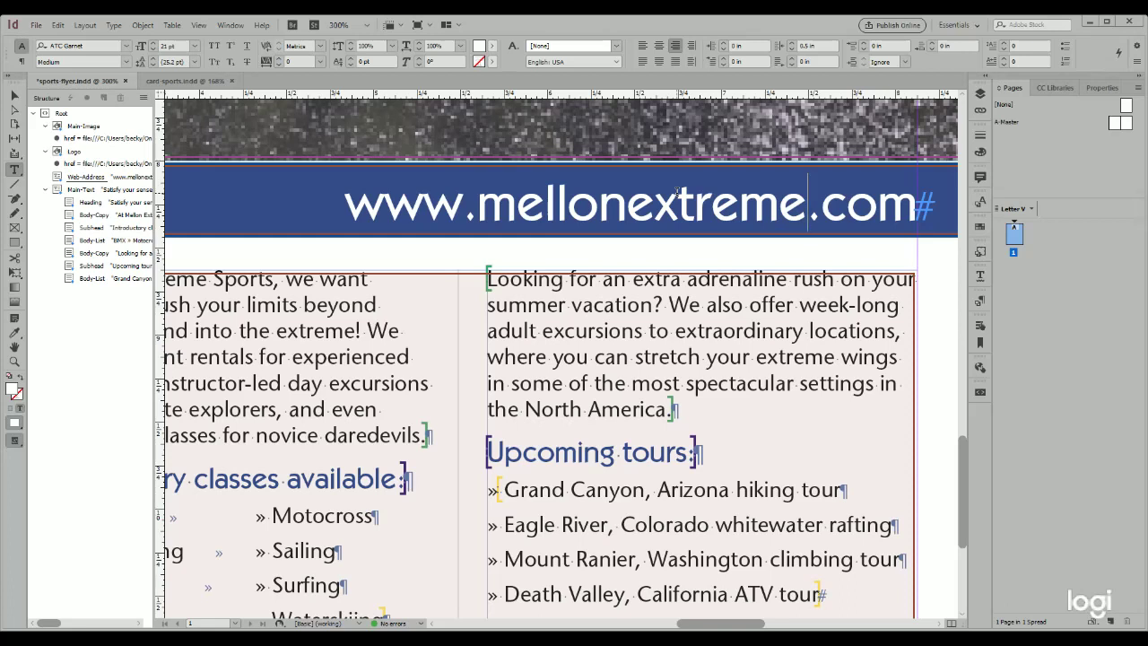
{"action": "left_click", "coordinate": [12, 96]}
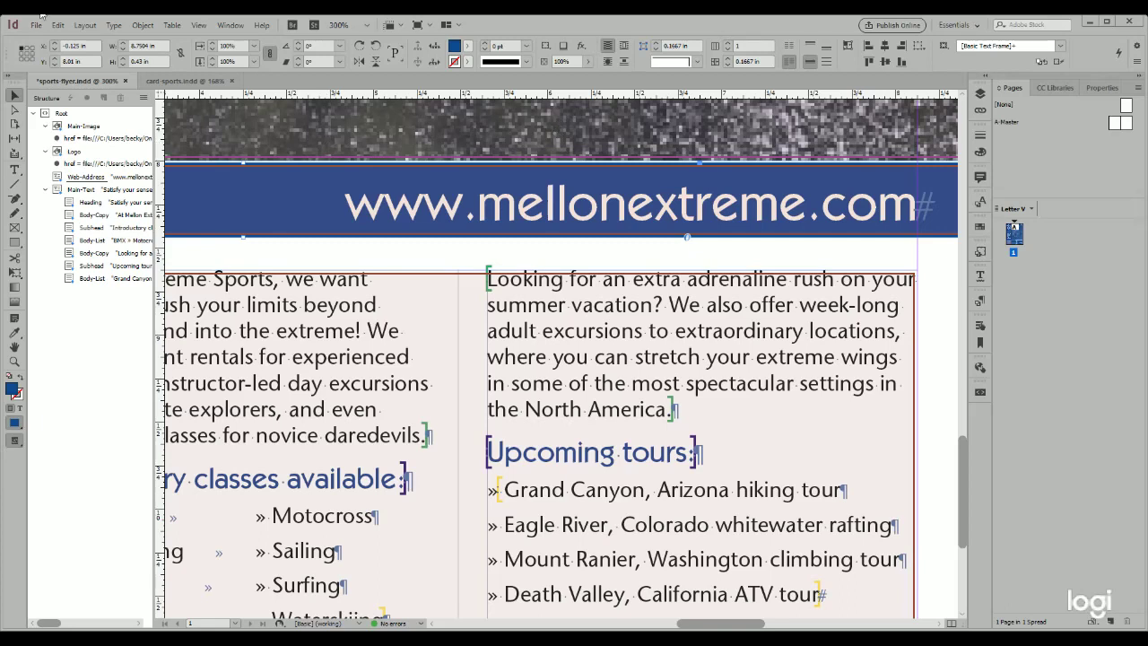
{"action": "left_click", "coordinate": [200, 83]}
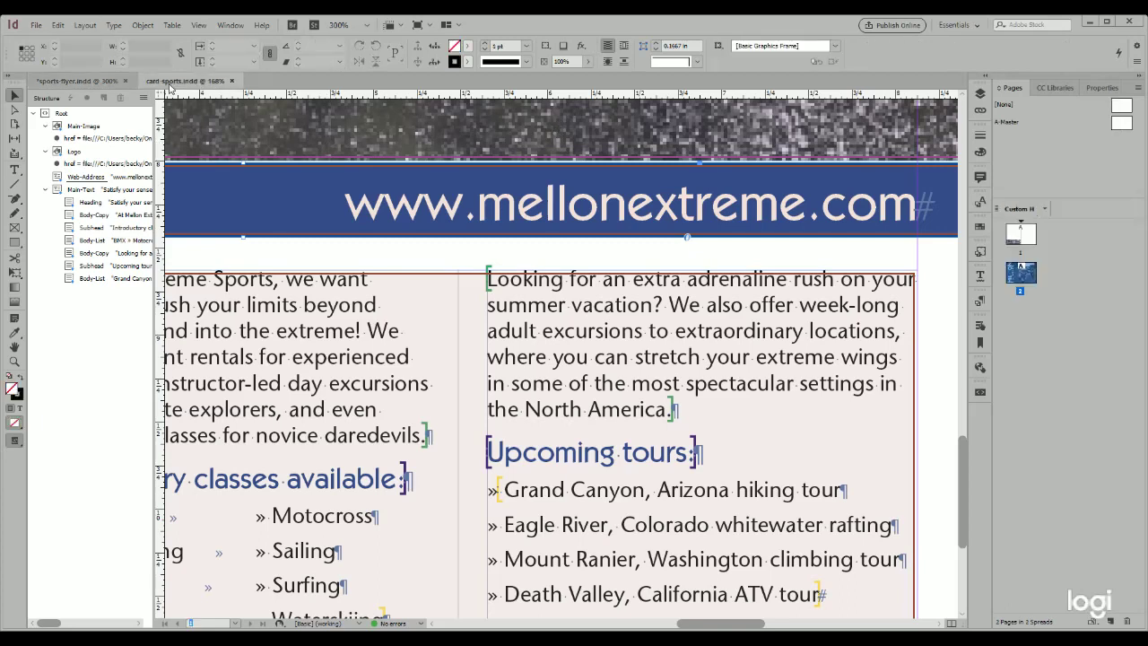
{"action": "scroll", "coordinate": [784, 535], "scroll_direction": "up", "scroll_amount": 2}
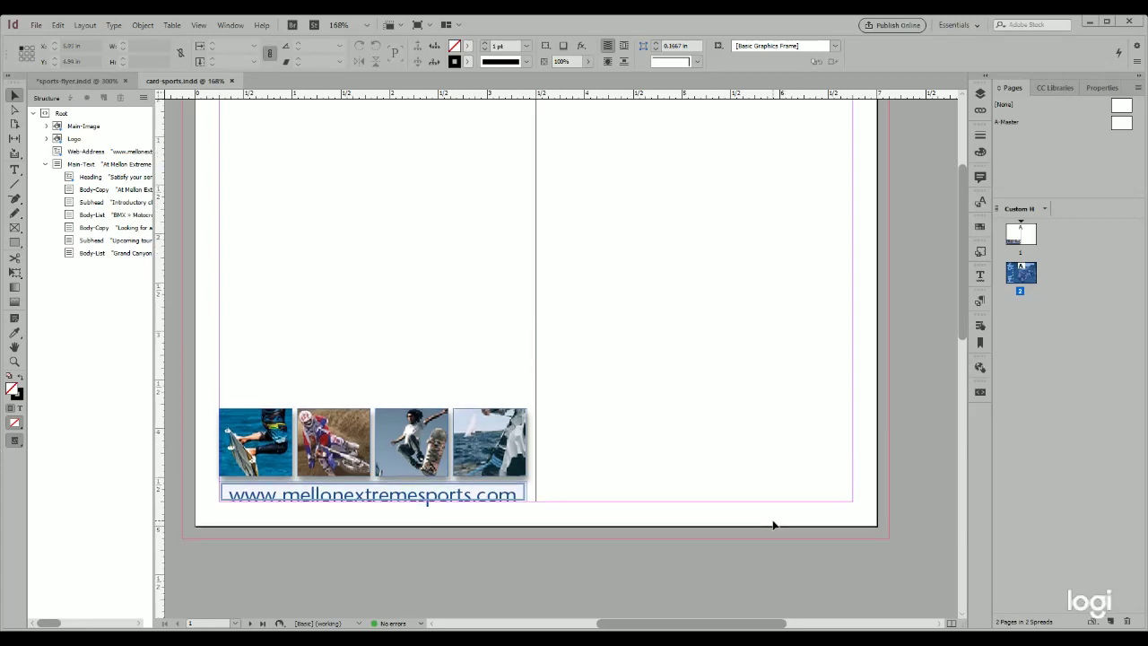
{"action": "scroll", "coordinate": [773, 525], "scroll_direction": "up", "scroll_amount": 1}
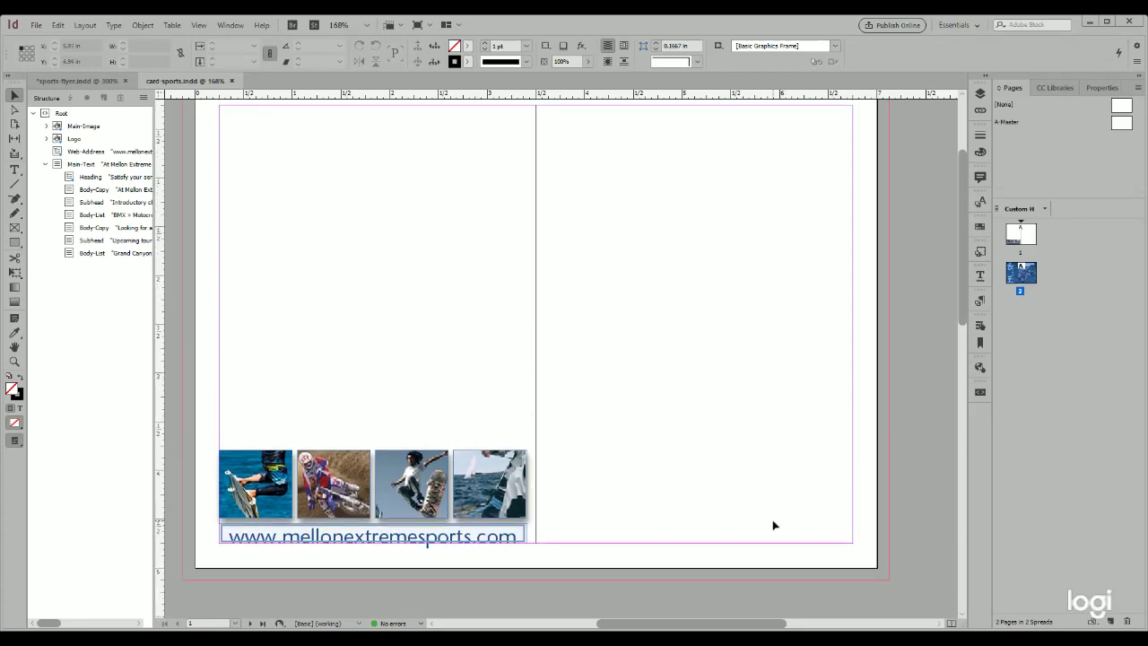
{"action": "left_click", "coordinate": [237, 28]}
{"action": "left_click", "coordinate": [263, 223]}
{"action": "double_click", "coordinate": [906, 122]}
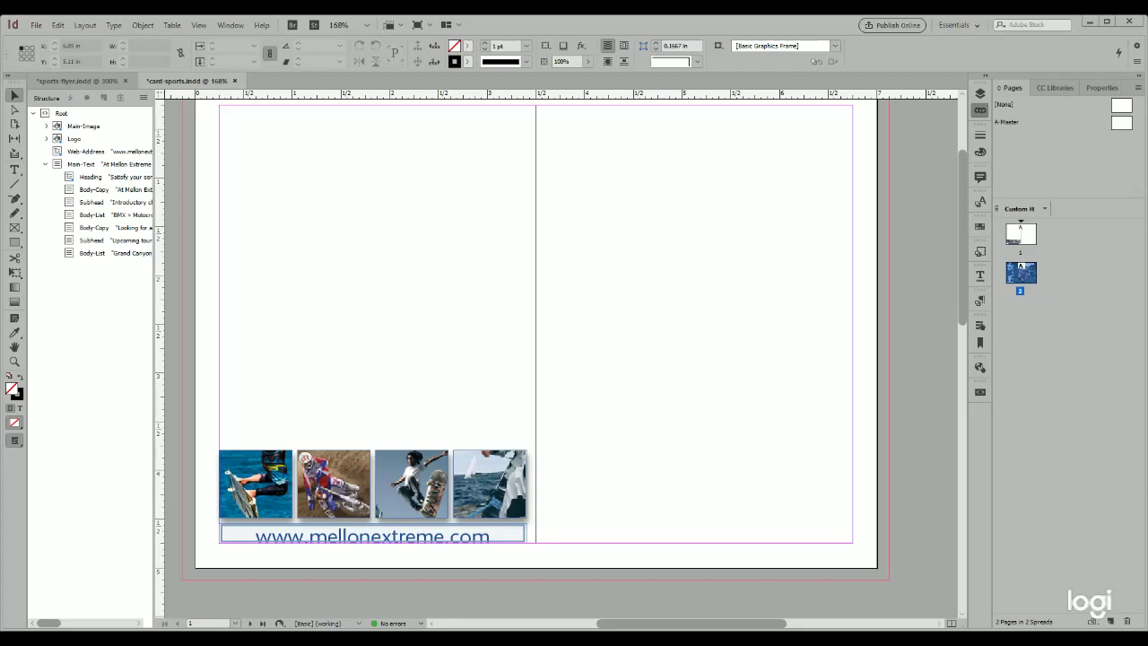
{"action": "key", "text": "ctrl+s"}
Step: Open the two-page rack card layout as an untitled document and save it as rack-sports.indd
{"action": "key", "text": "alt+Tab"}
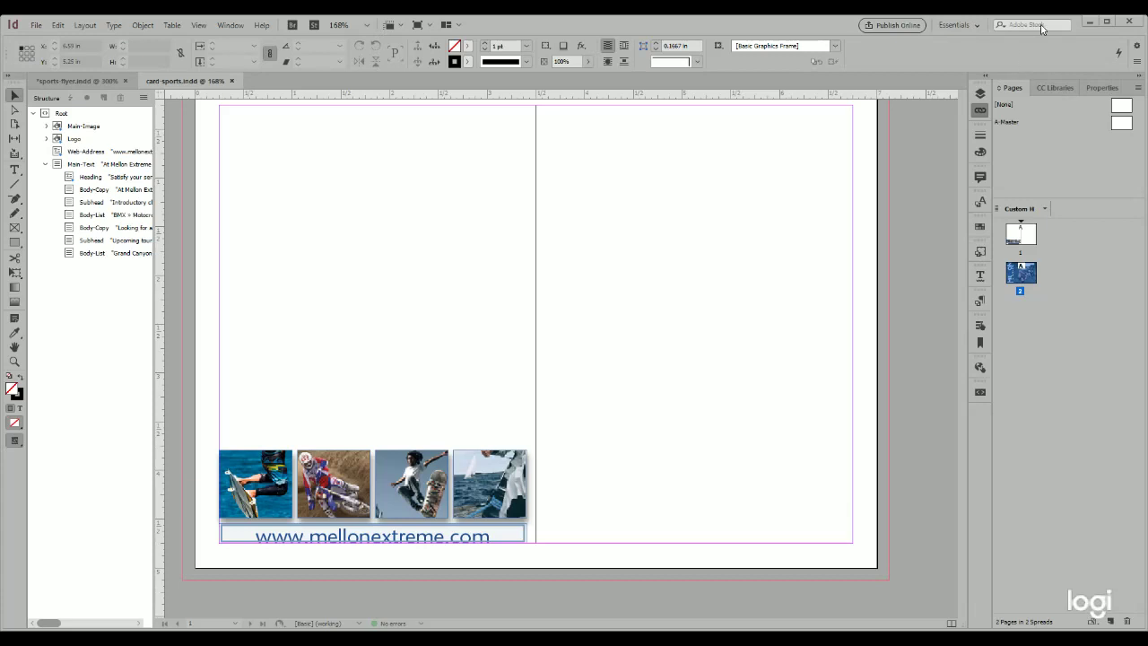
{"action": "left_click", "coordinate": [1083, 28]}
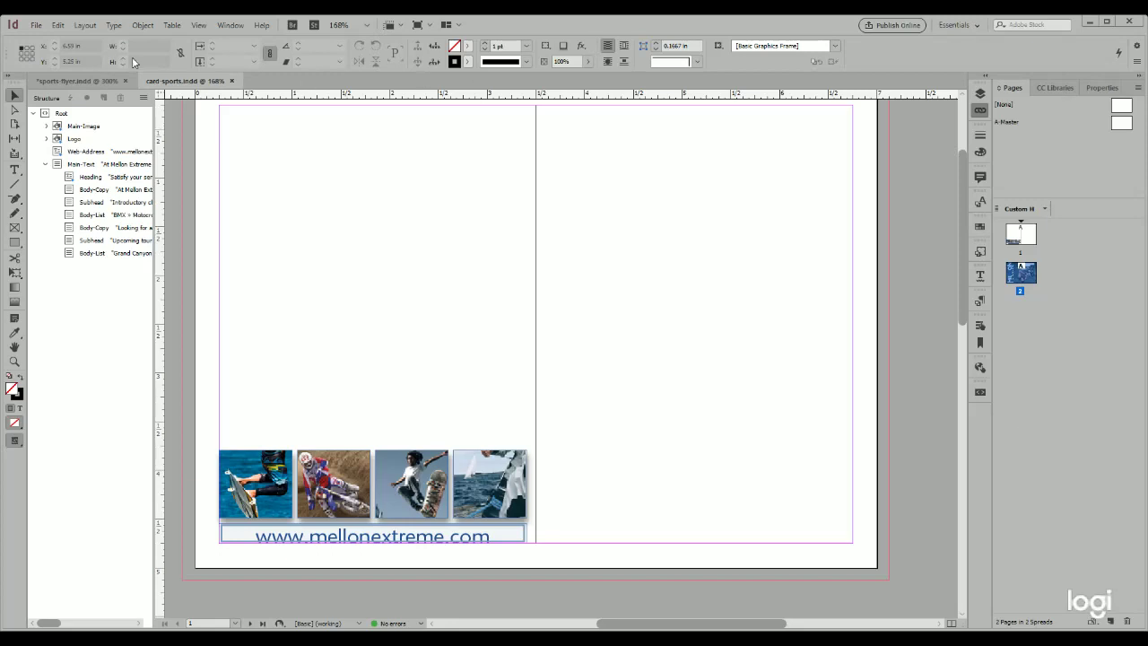
{"action": "left_click", "coordinate": [36, 27]}
{"action": "left_click", "coordinate": [66, 54]}
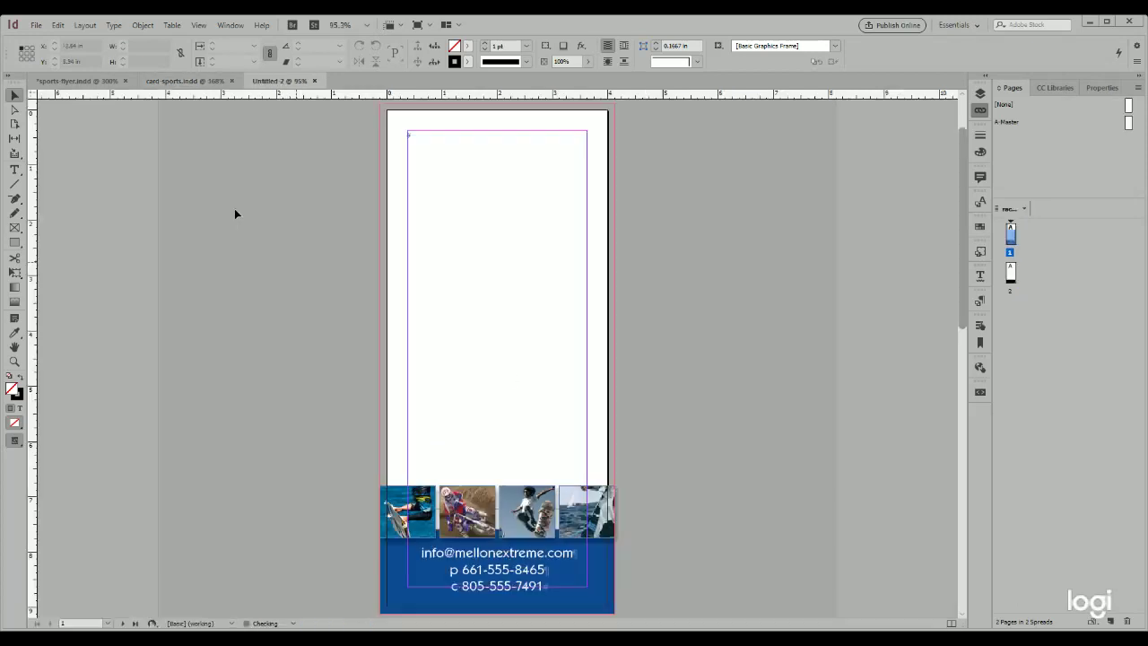
{"action": "left_click", "coordinate": [41, 28]}
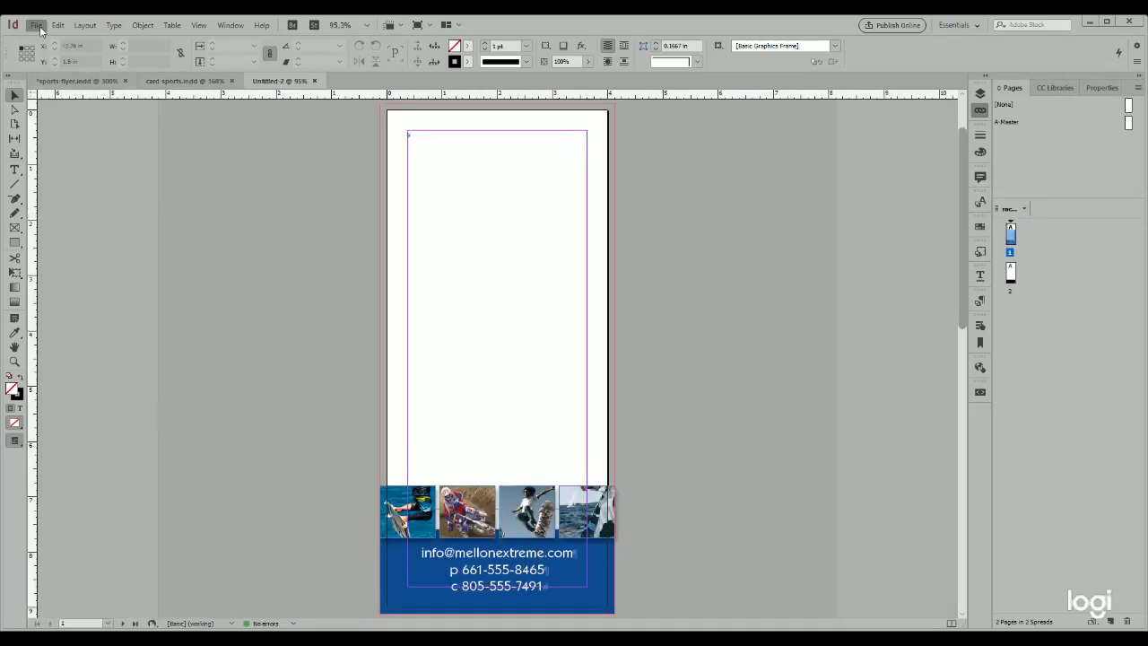
{"action": "left_click", "coordinate": [52, 128]}
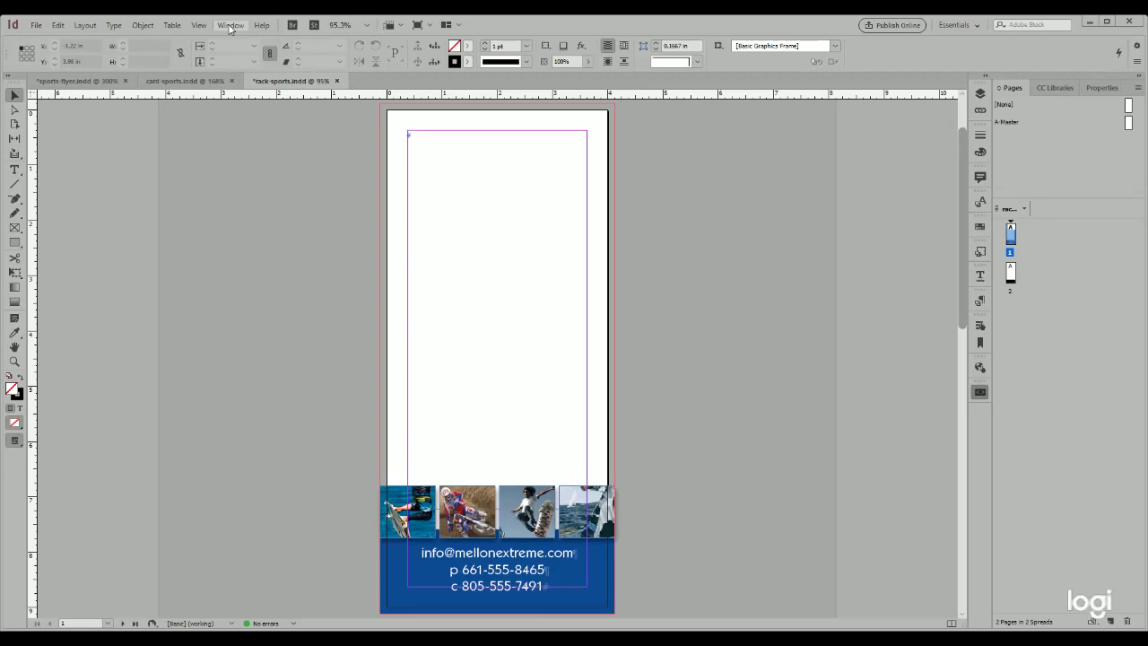
Step: Show the XML structure of rack-sports.indd and bring up its list of tags
{"action": "left_click", "coordinate": [198, 25]}
{"action": "left_click", "coordinate": [427, 284]}
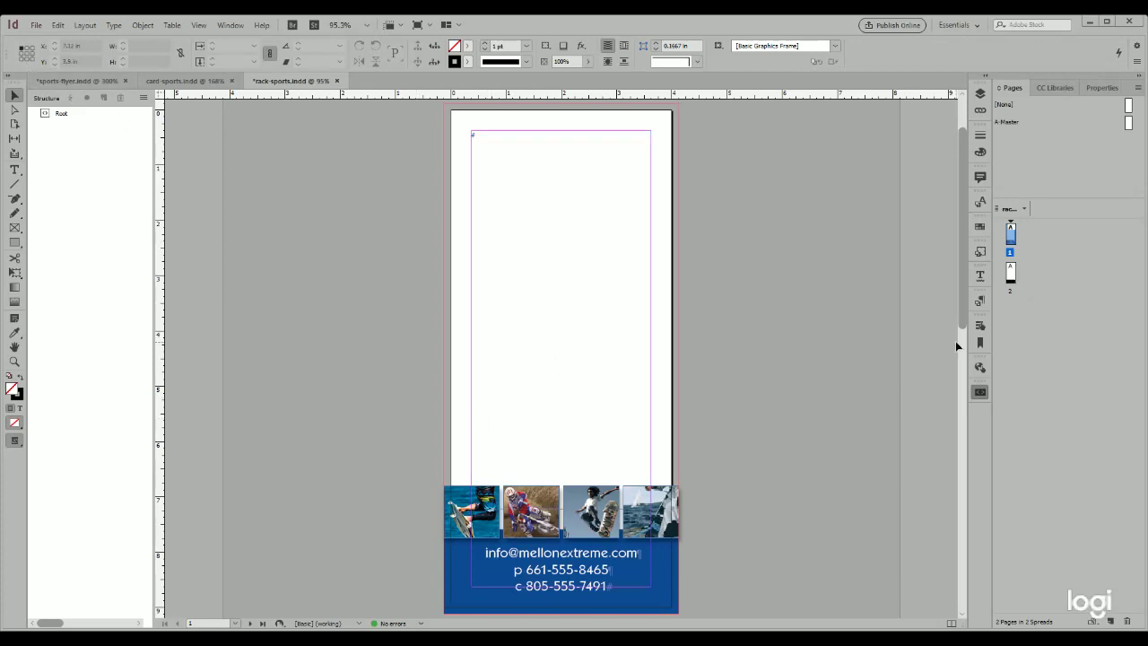
{"action": "left_click", "coordinate": [230, 26]}
{"action": "left_click", "coordinate": [459, 359]}
{"action": "left_click_drag", "start_coordinate": [928, 298], "coordinate": [739, 308]}
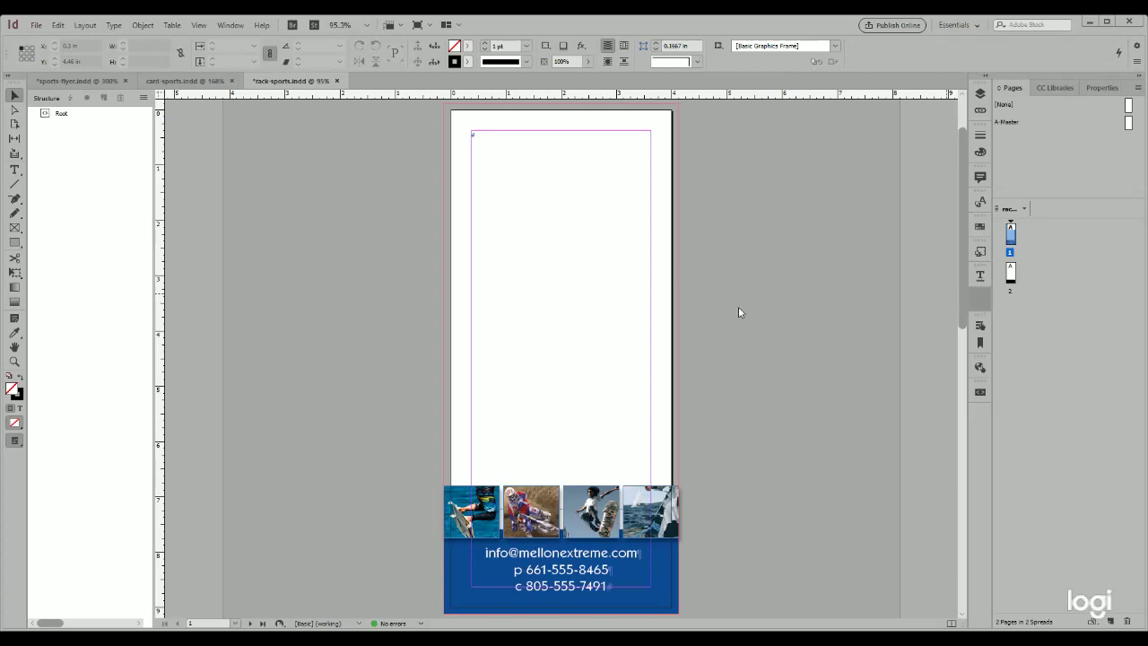
{"action": "left_click", "coordinate": [980, 369]}
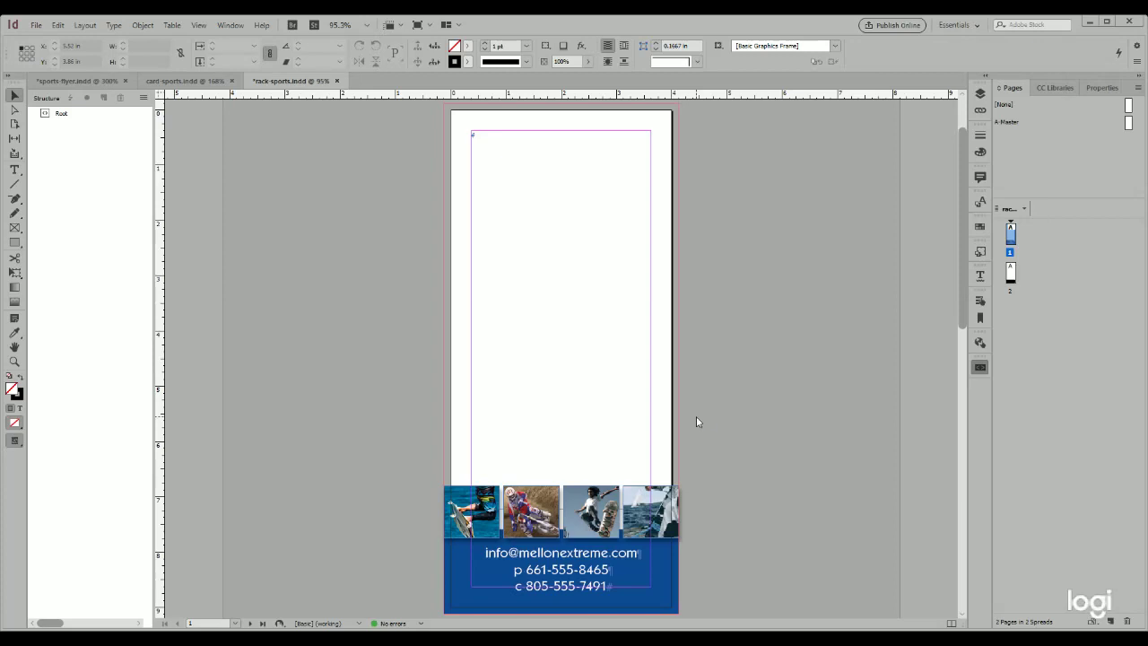
Step: Tag the large empty text frame on page 1 of the rack card as Main-Text
{"action": "key", "text": "t"}
{"action": "left_click", "coordinate": [483, 134]}
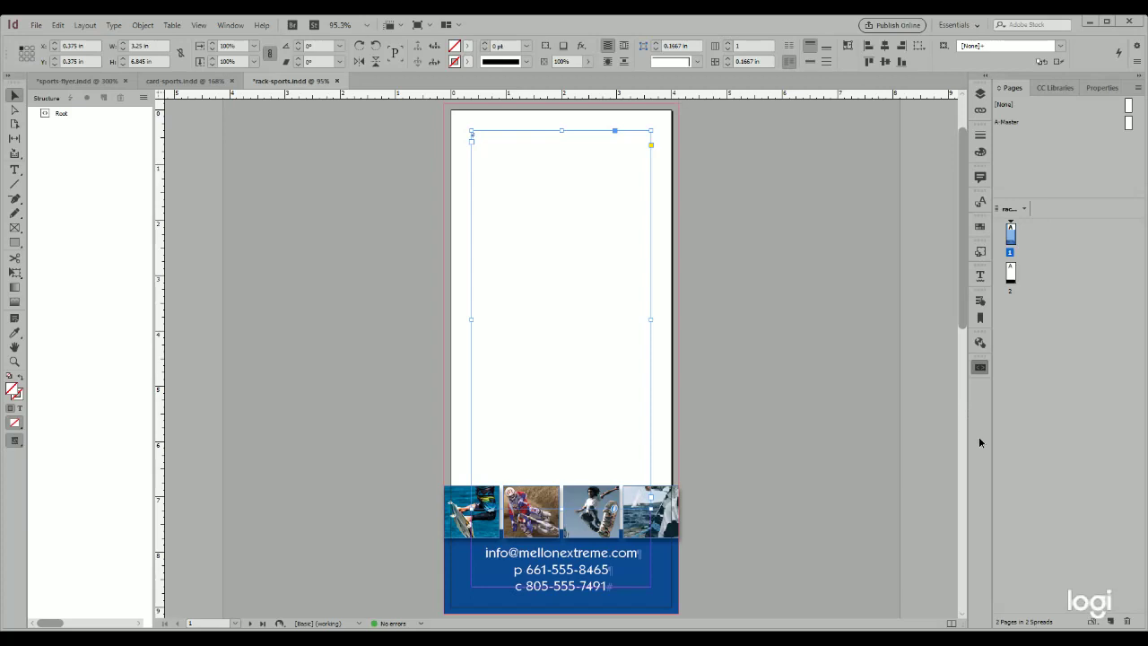
{"action": "left_click", "coordinate": [851, 397]}
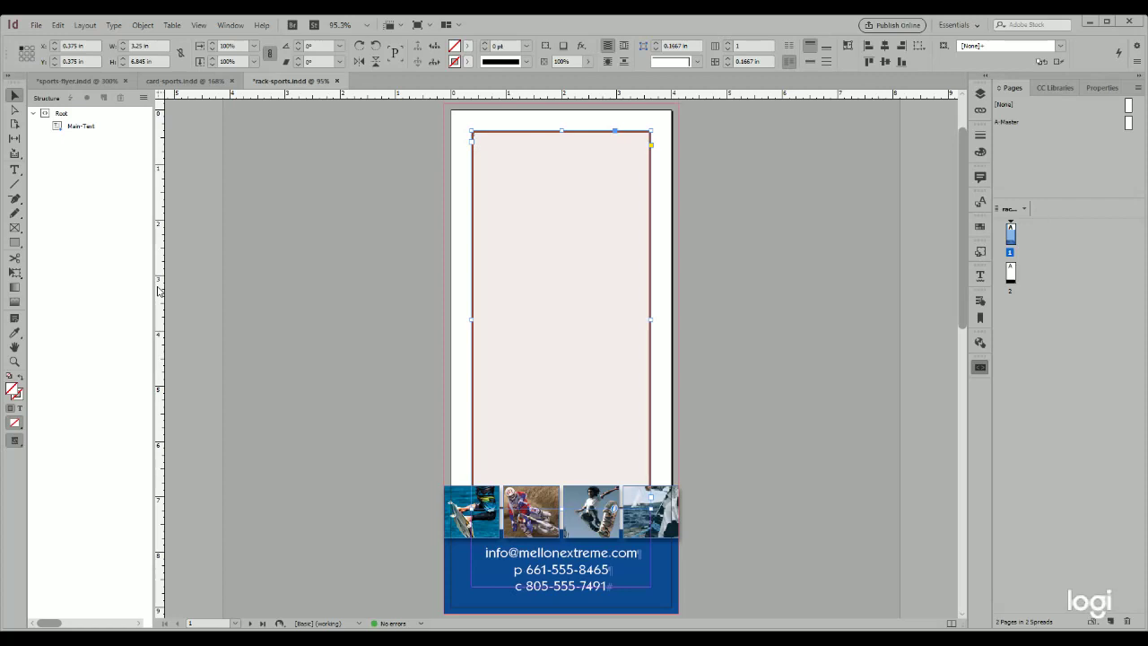
Step: Go to page 2 and tag the large white picture frame as Main-Image
{"action": "left_click", "coordinate": [1011, 274]}
{"action": "double_click", "coordinate": [1014, 299]}
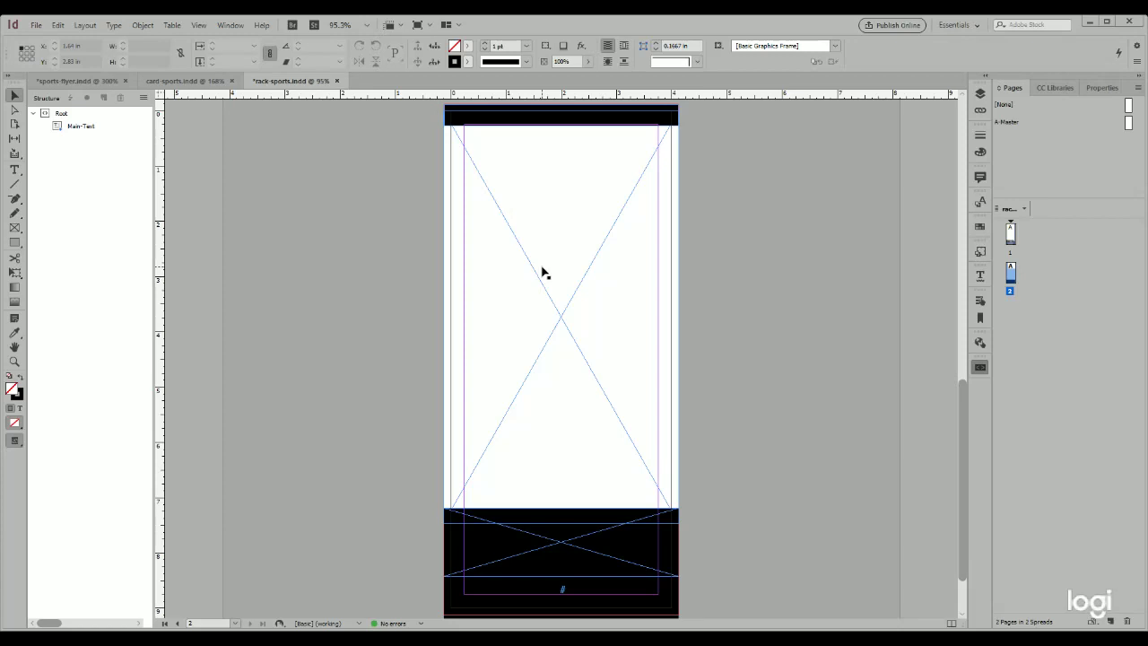
{"action": "left_click", "coordinate": [563, 332]}
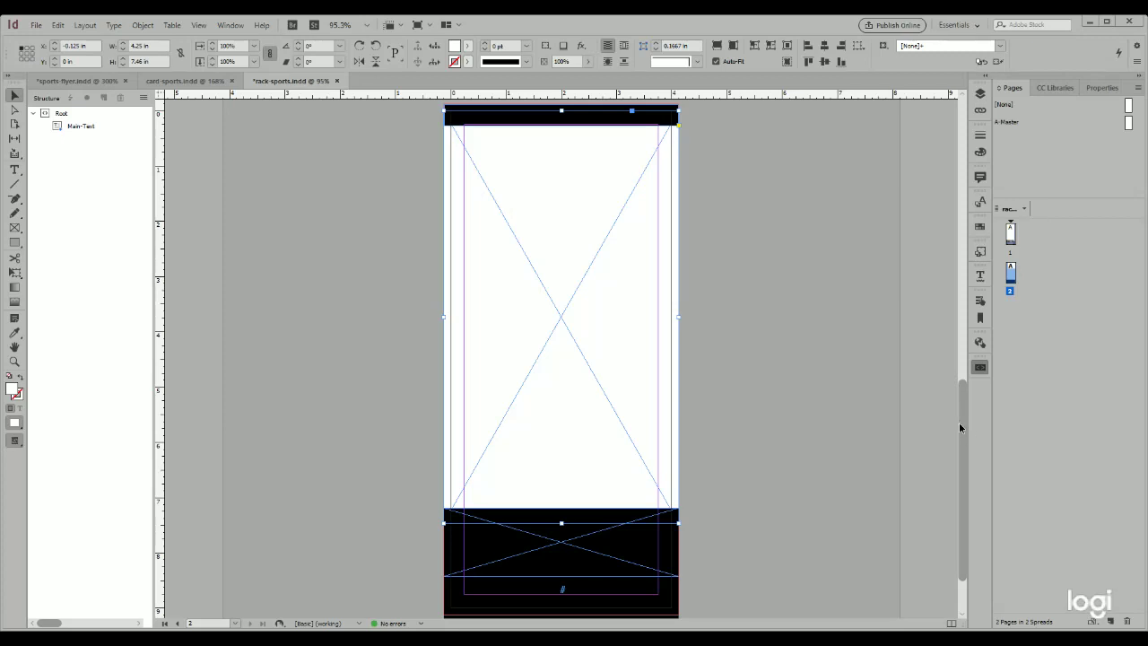
{"action": "left_click", "coordinate": [869, 399]}
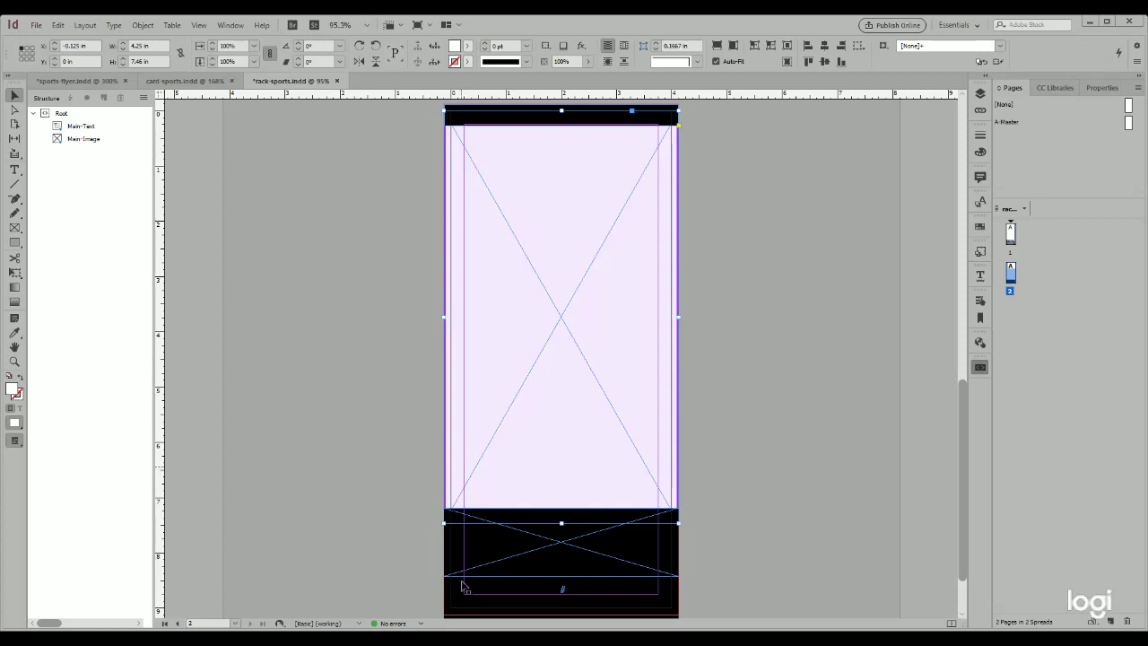
Step: Tag the black picture frame below the main image as Logo and the text frame beneath it as Web-Address
{"action": "left_click", "coordinate": [524, 571]}
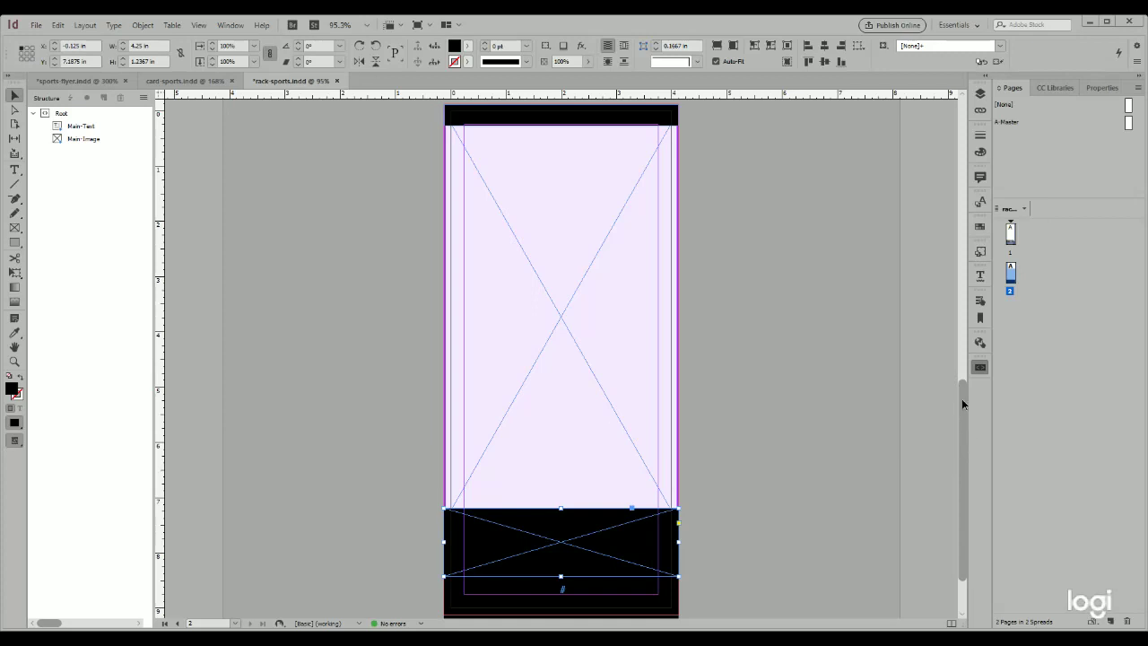
{"action": "left_click", "coordinate": [835, 438]}
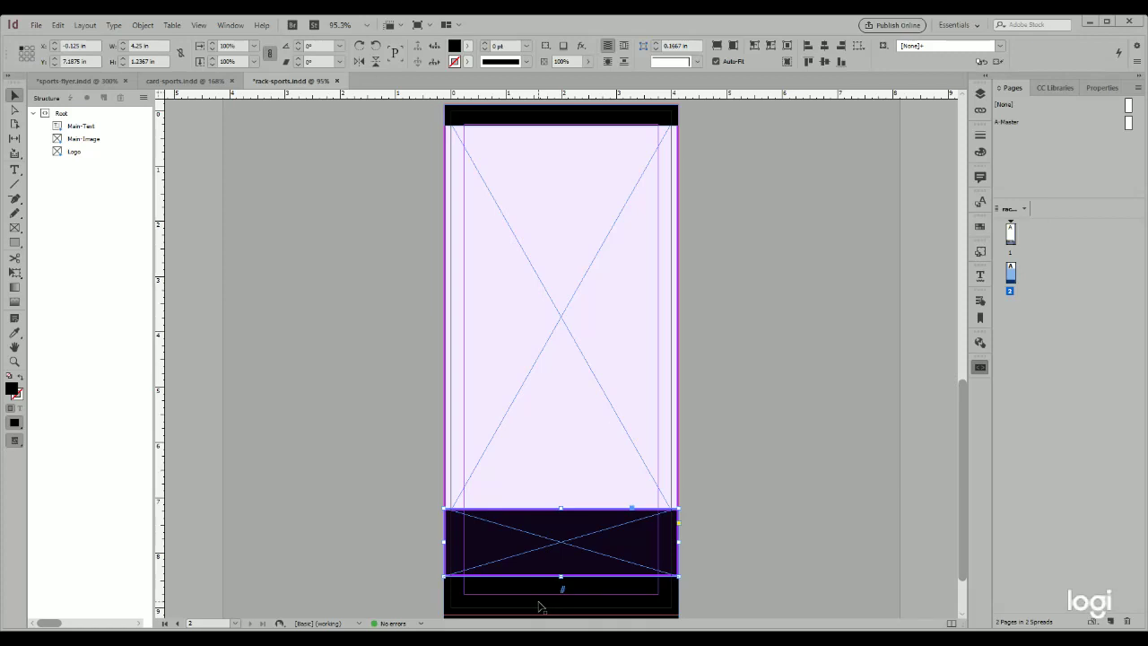
{"action": "left_click", "coordinate": [539, 606]}
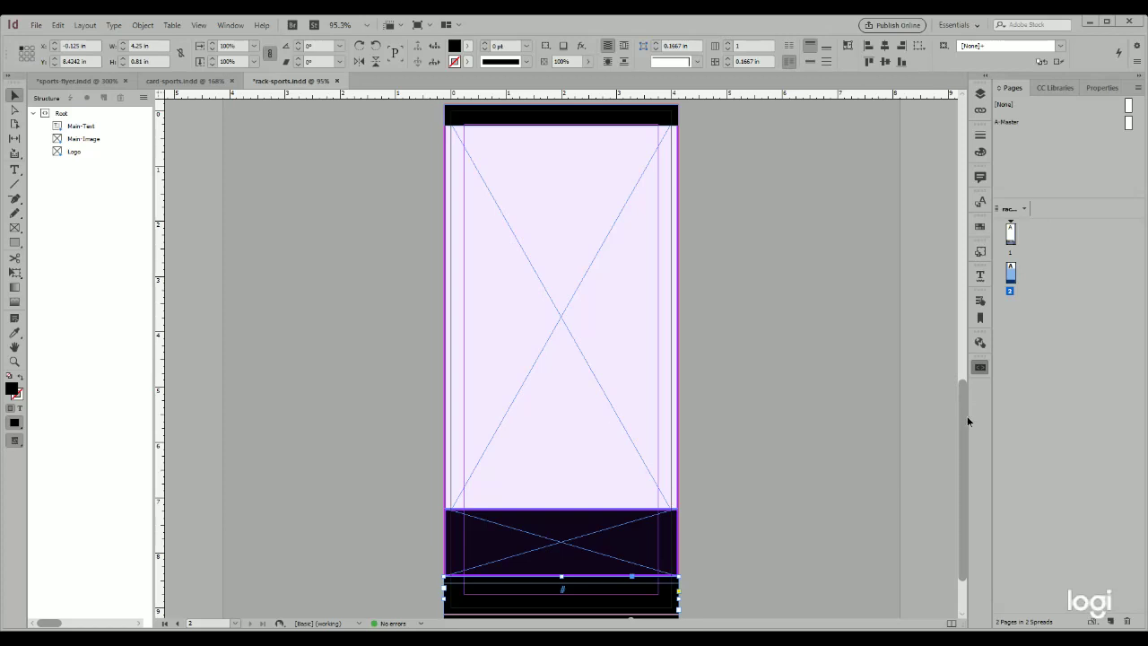
{"action": "left_click", "coordinate": [864, 440]}
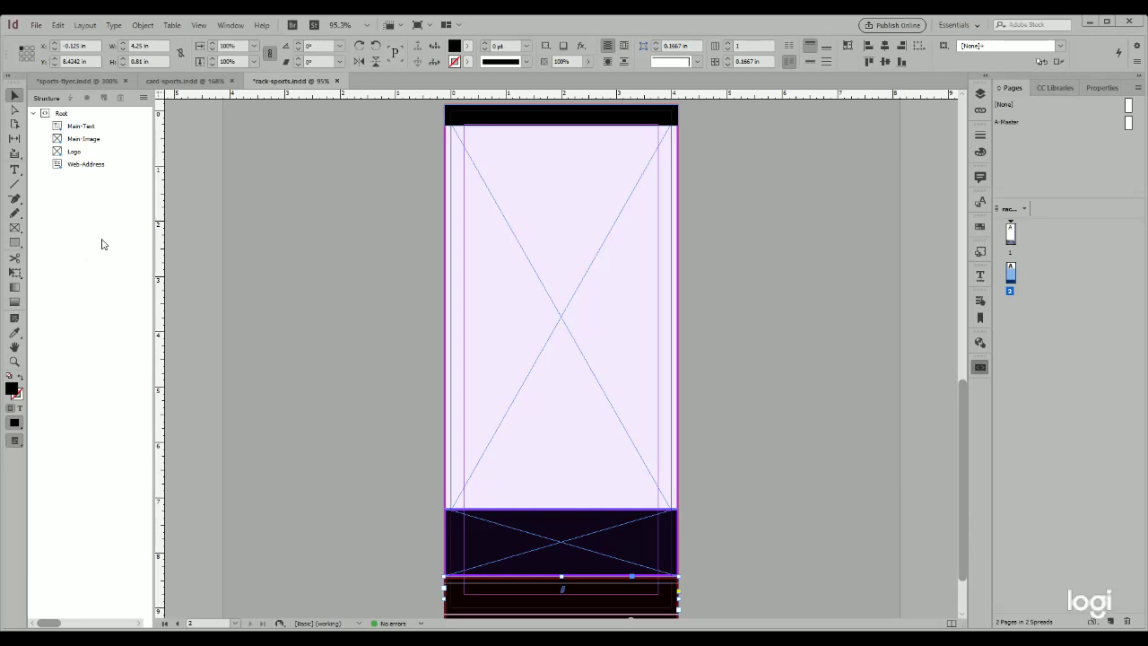
Step: Move the Main-Text element below Web-Address in the structure and import the XML content into the rack card's tagged frames
{"action": "left_click_drag", "start_coordinate": [83, 128], "coordinate": [82, 179]}
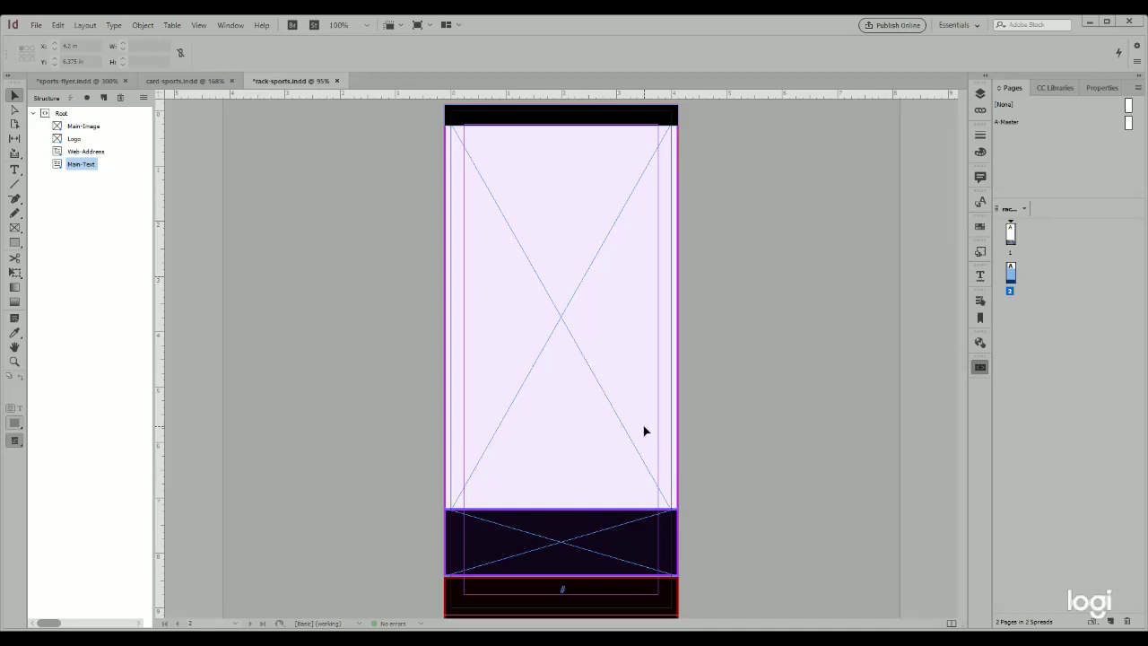
{"action": "left_click", "coordinate": [36, 26]}
{"action": "left_click", "coordinate": [59, 221]}
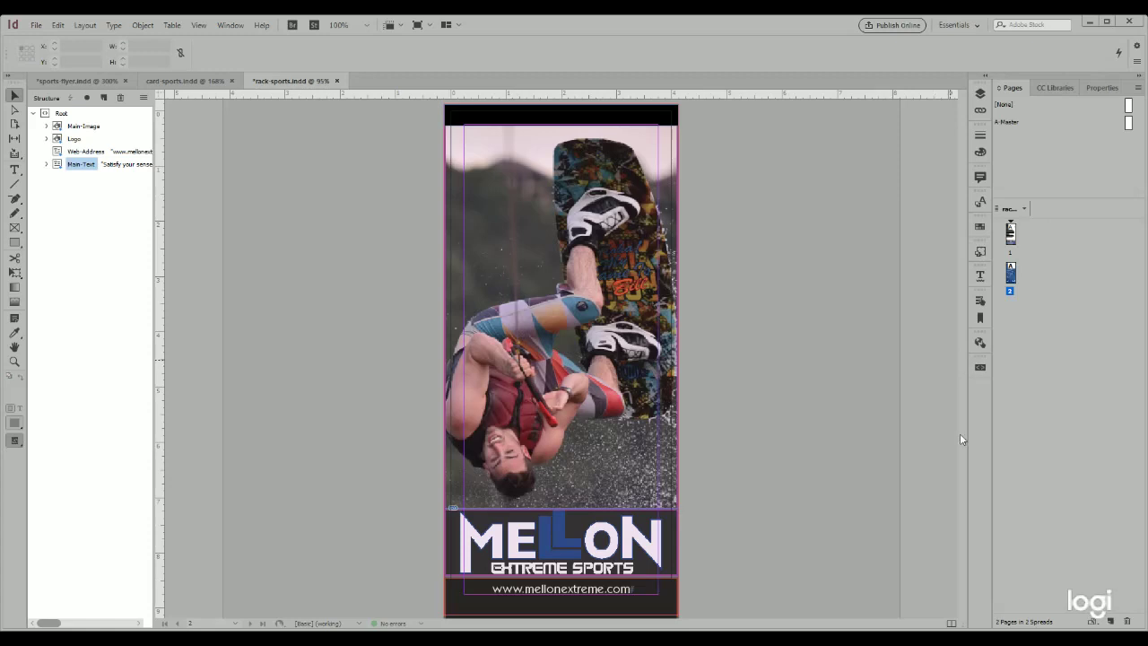
{"action": "left_click", "coordinate": [247, 281]}
{"action": "scroll", "coordinate": [293, 346], "scroll_direction": "down", "scroll_amount": 2}
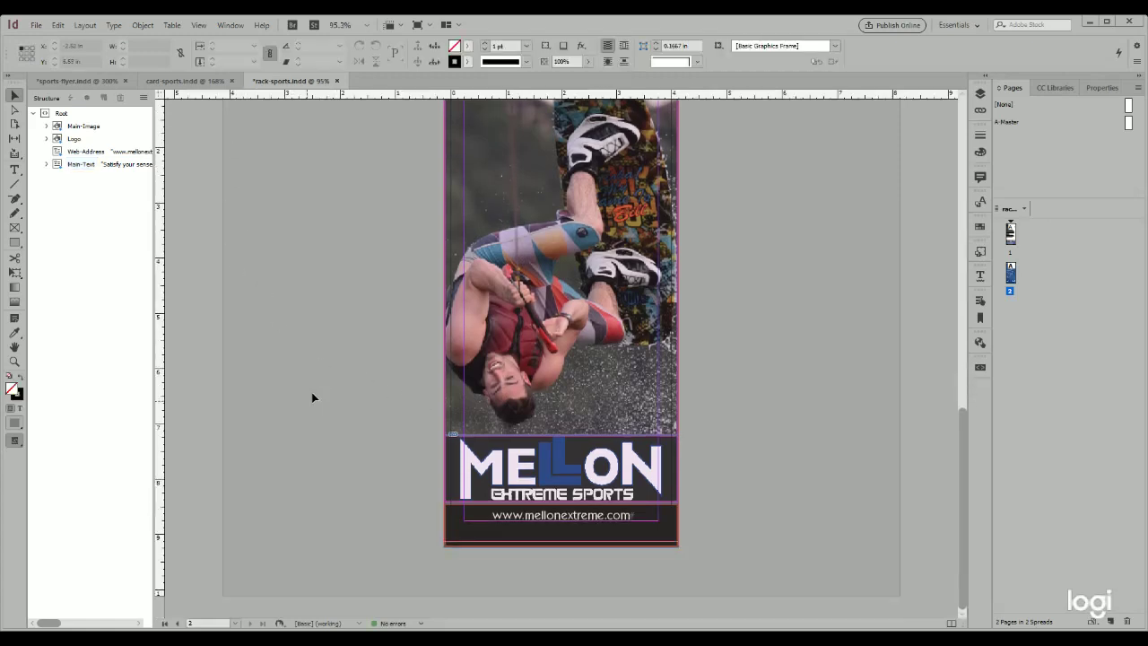
{"action": "left_click", "coordinate": [1010, 235]}
{"action": "double_click", "coordinate": [1010, 235]}
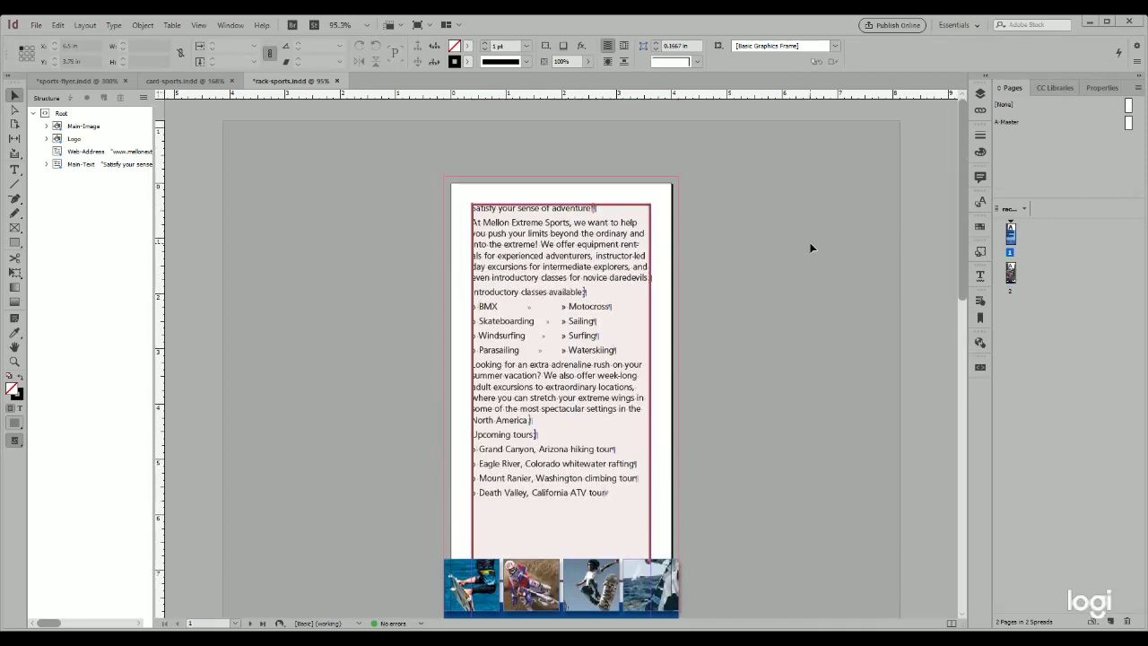
{"action": "scroll", "coordinate": [810, 247], "scroll_direction": "down", "scroll_amount": 10}
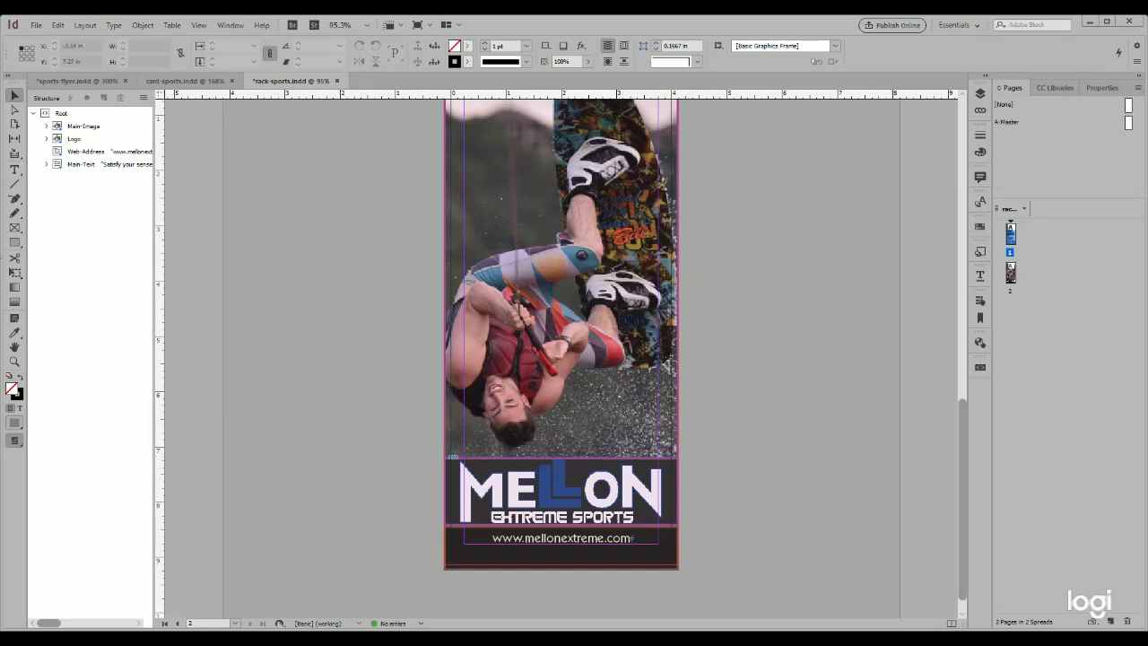
Step: Turn off the coloured tagged-frame highlighting, save rack-sports.indd, and review both pages of the rack card
{"action": "left_click", "coordinate": [197, 26]}
{"action": "left_click", "coordinate": [429, 305]}
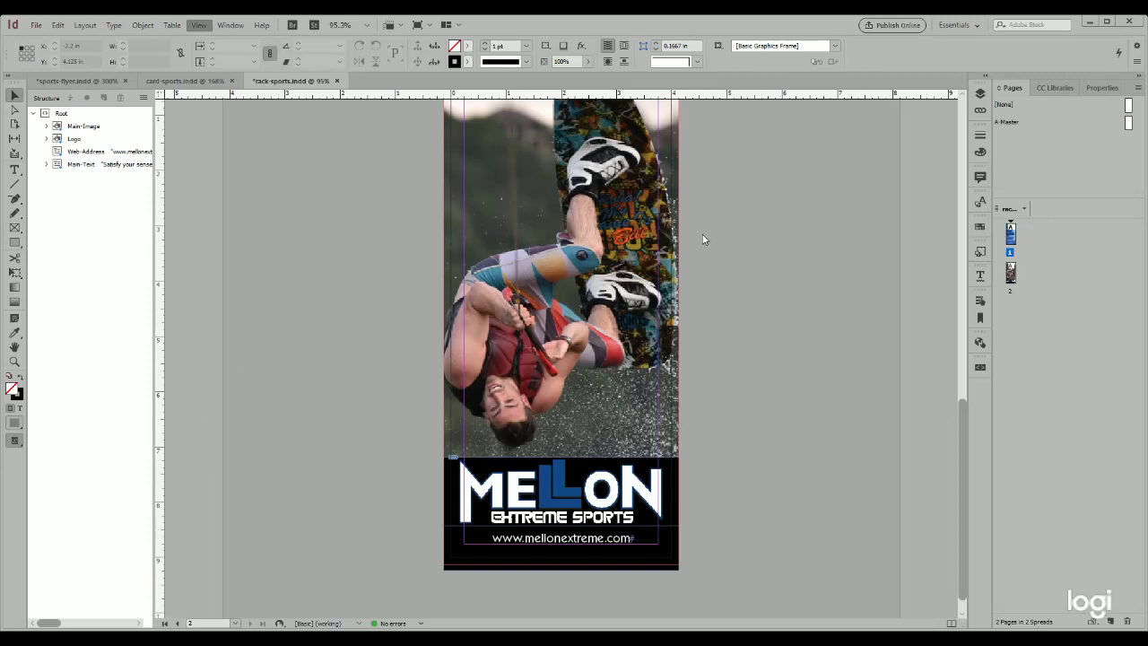
{"action": "left_click", "coordinate": [287, 441]}
{"action": "key", "text": "ctrl+s"}
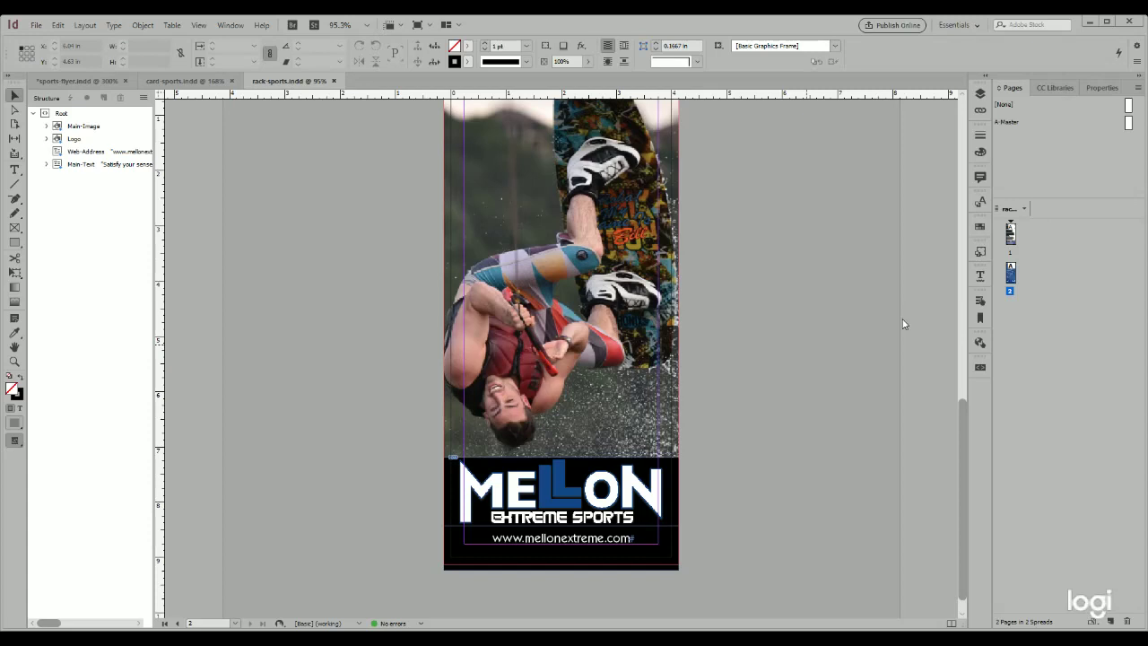
{"action": "scroll", "coordinate": [703, 288], "scroll_direction": "up", "scroll_amount": 5}
{"action": "scroll", "coordinate": [702, 294], "scroll_direction": "up", "scroll_amount": 3}
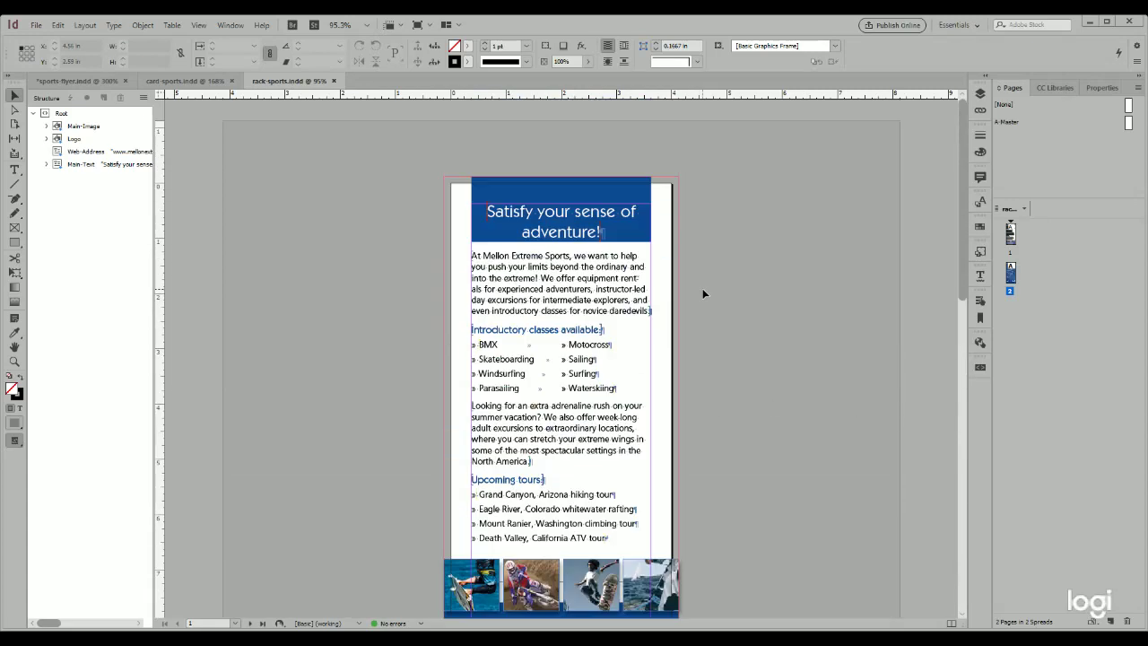
{"action": "scroll", "coordinate": [703, 293], "scroll_direction": "down", "scroll_amount": 6}
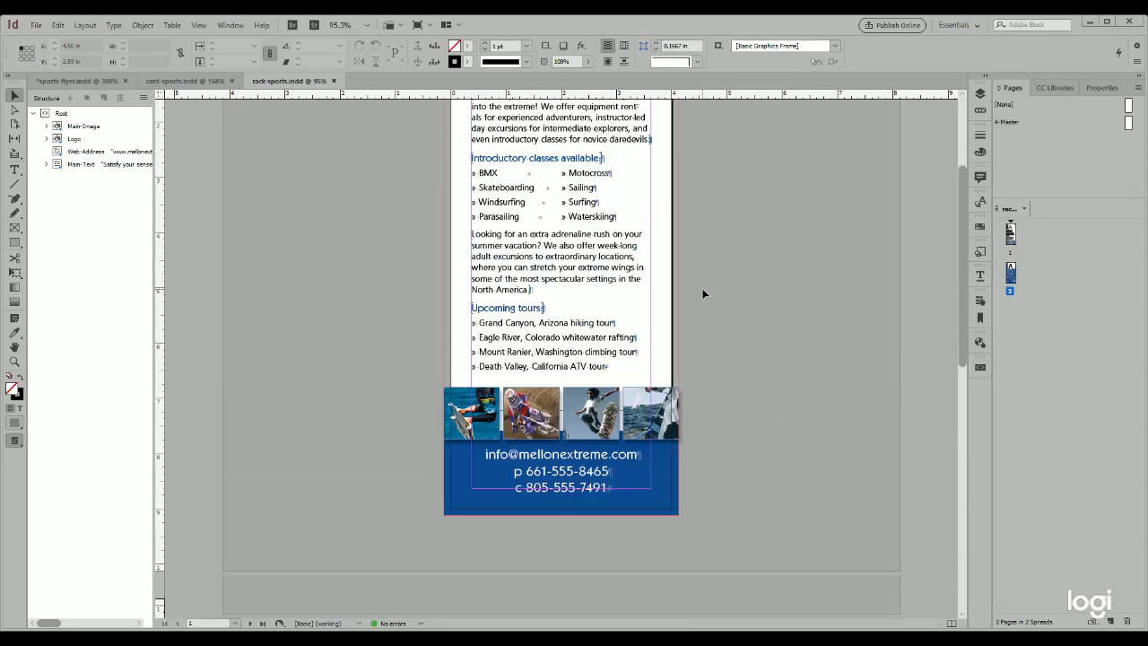
{"action": "scroll", "coordinate": [703, 293], "scroll_direction": "down", "scroll_amount": 2}
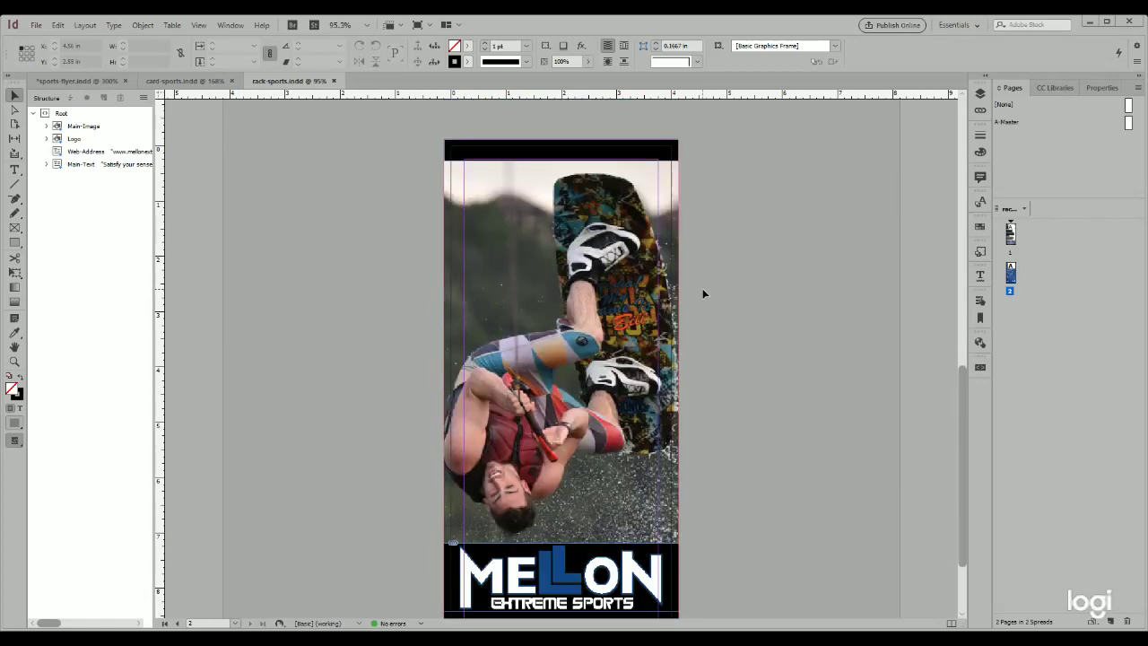